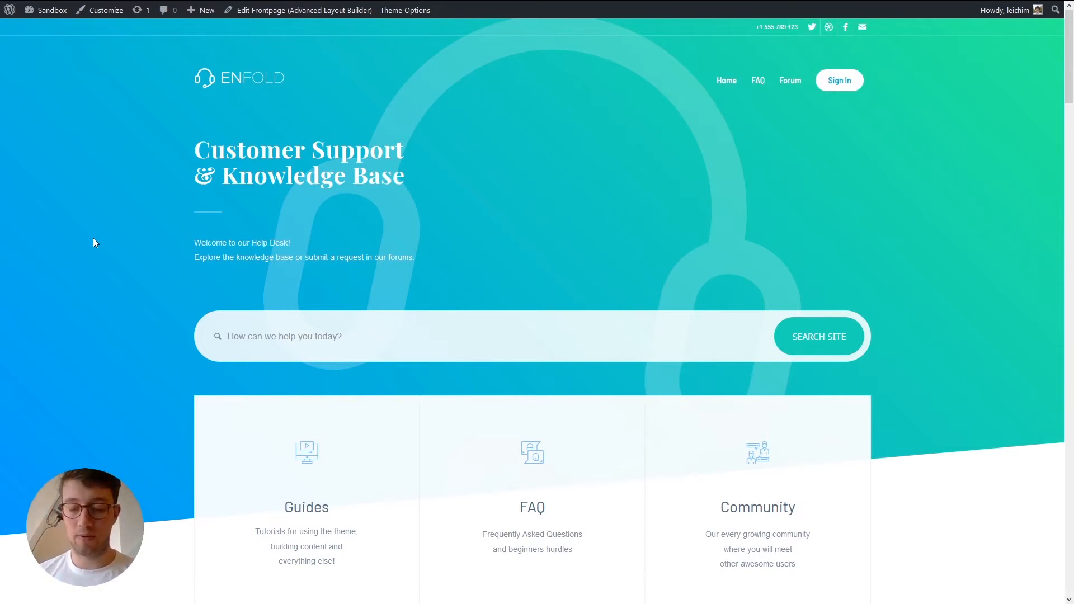
Capture the front page's network requests by reloading it with the browser's enlarged network monitor open
key(F12)
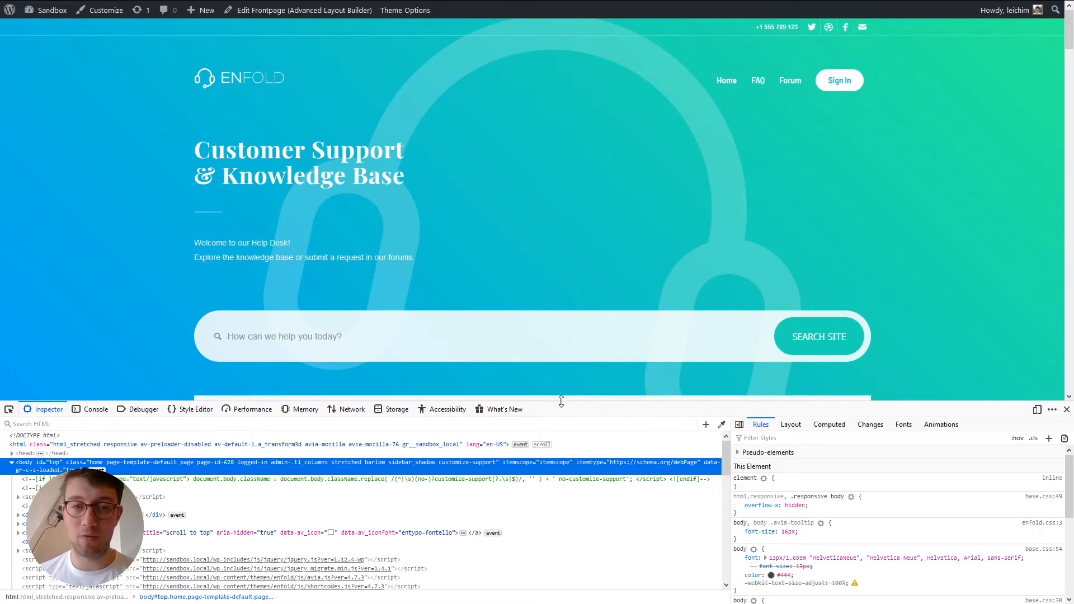
drag(562, 401, 562, 310)
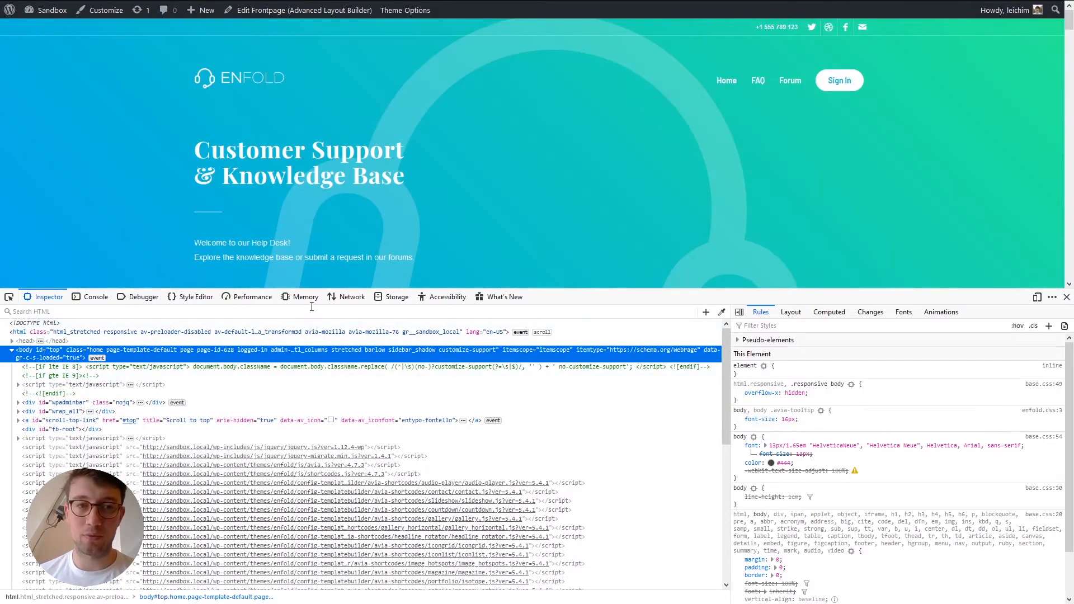
click(347, 297)
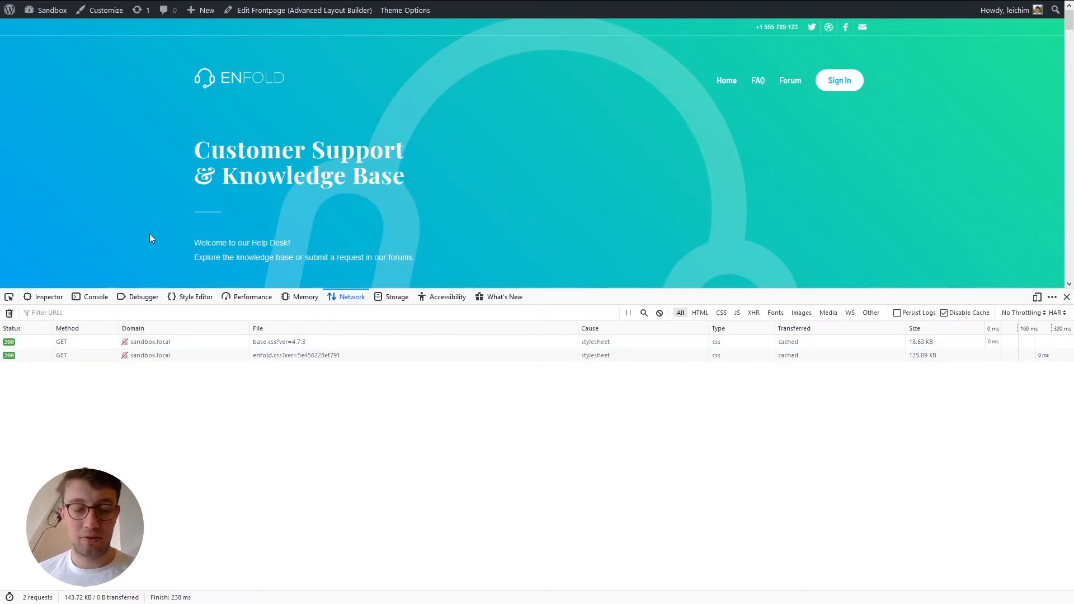
key(F5)
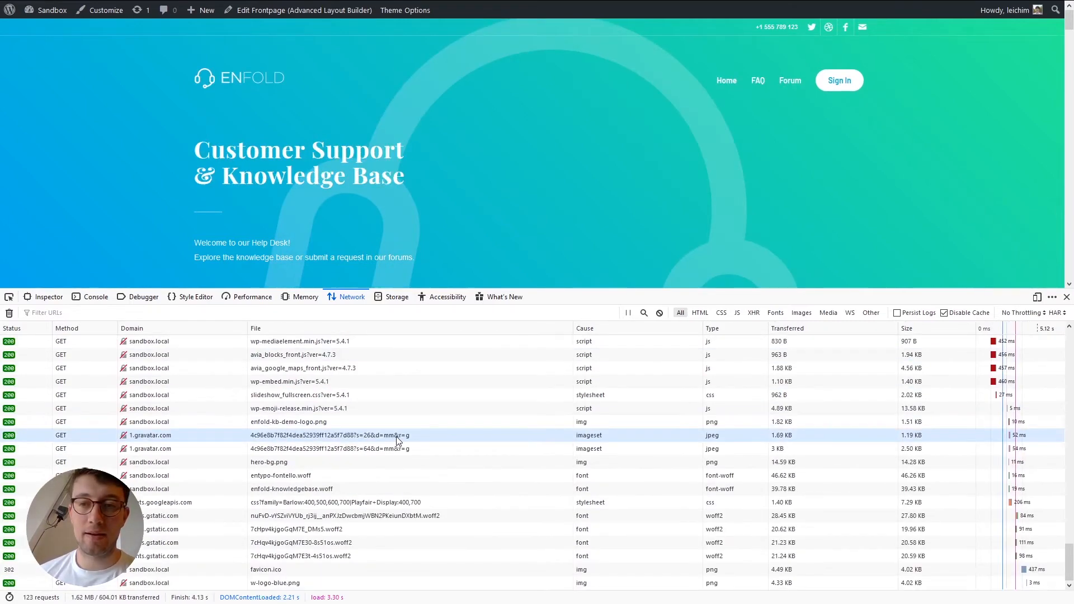
Examine the CSS, JavaScript, image and font files requested by the front page, including their sizes
scroll(397, 441, up, 20)
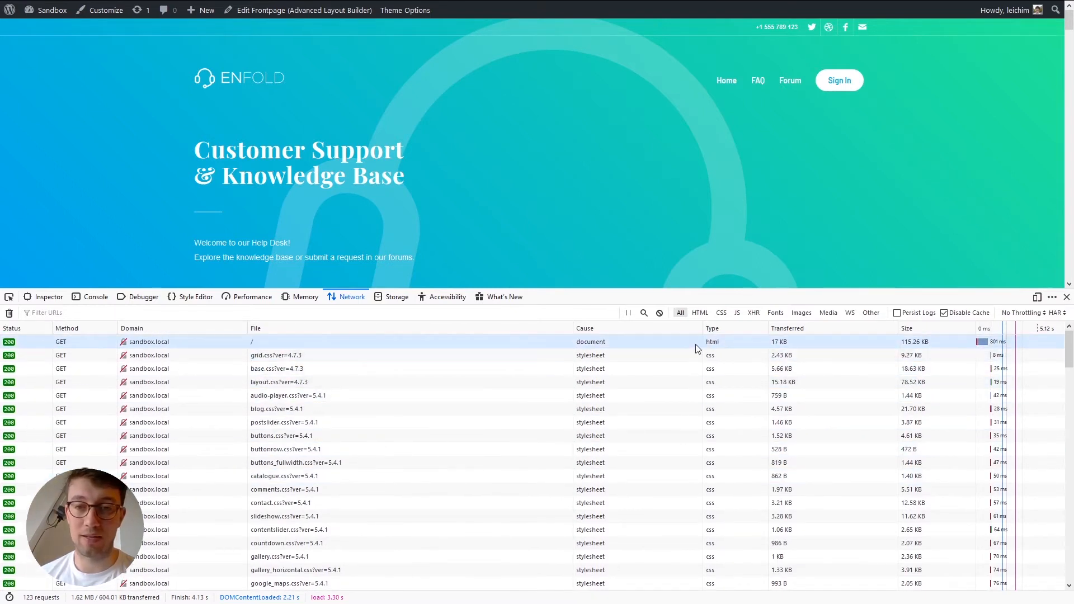
scroll(367, 403, down, 3)
scroll(369, 407, down, 8)
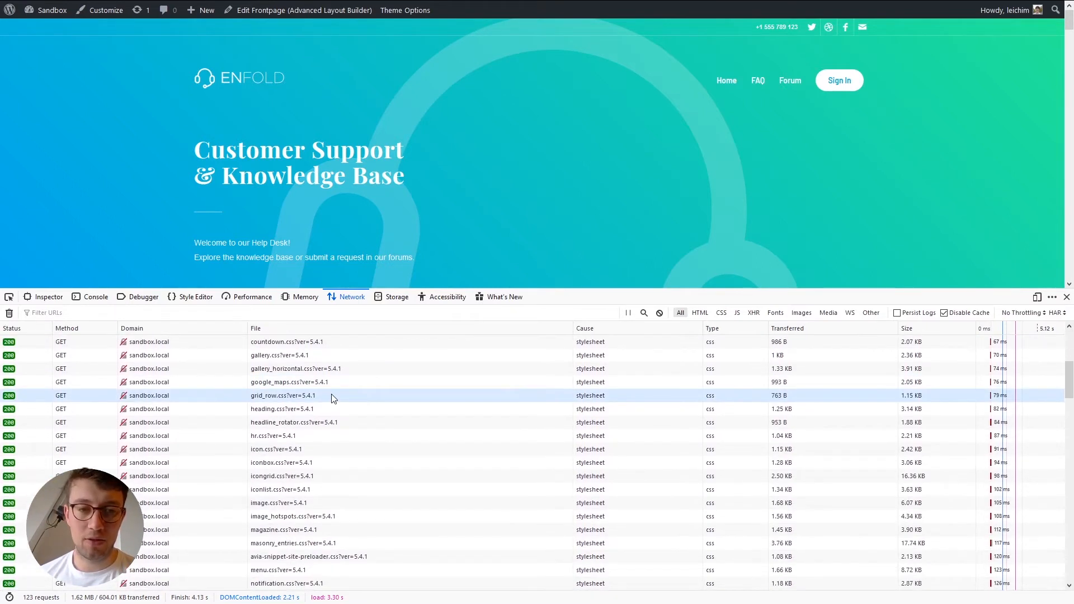
scroll(353, 378, down, 8)
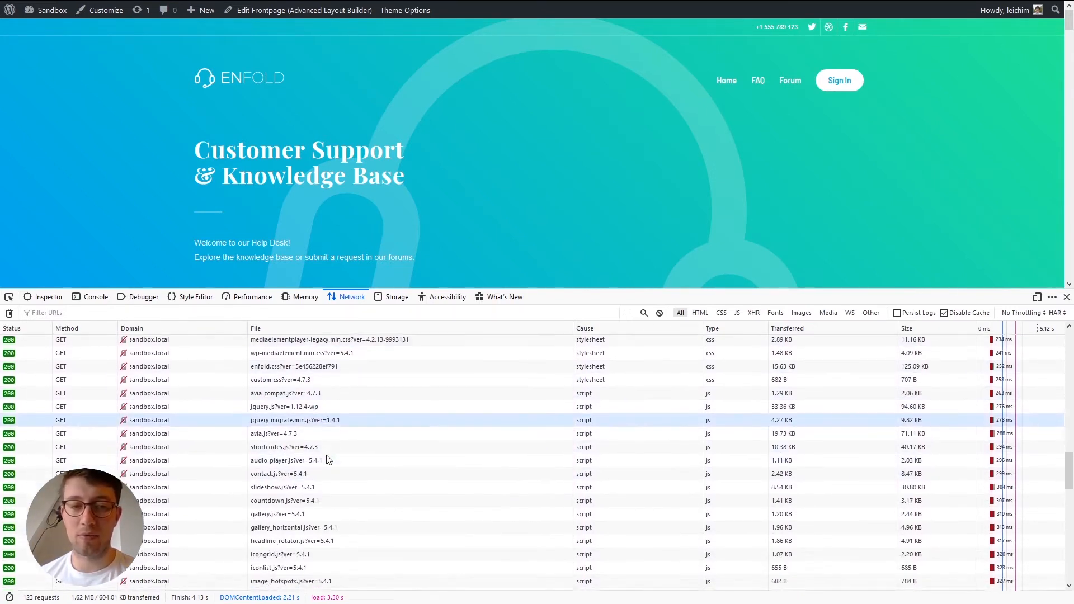
scroll(335, 464, down, 3)
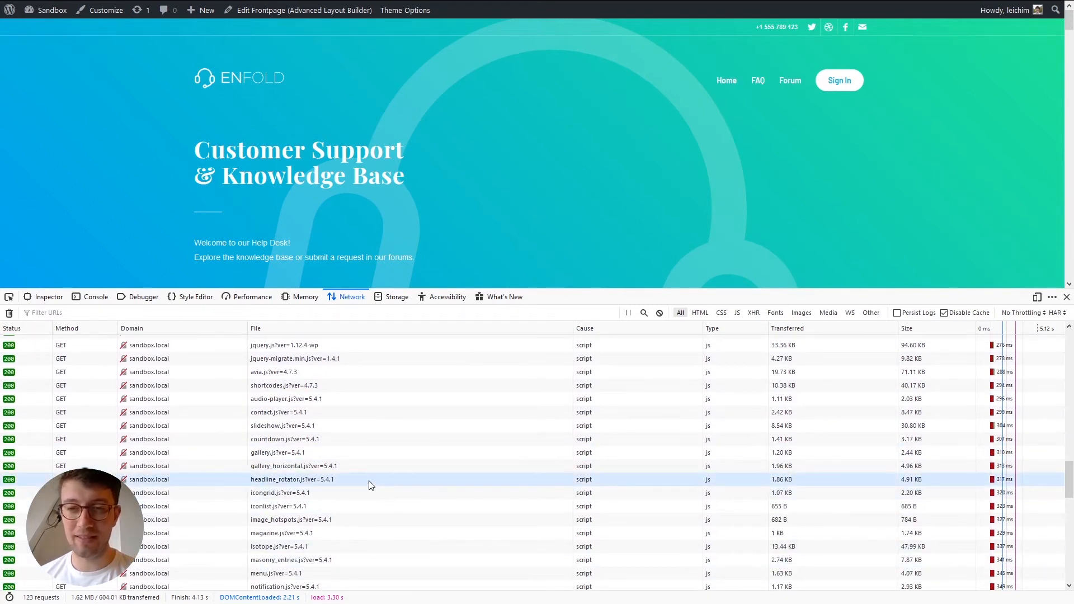
scroll(368, 486, down, 8)
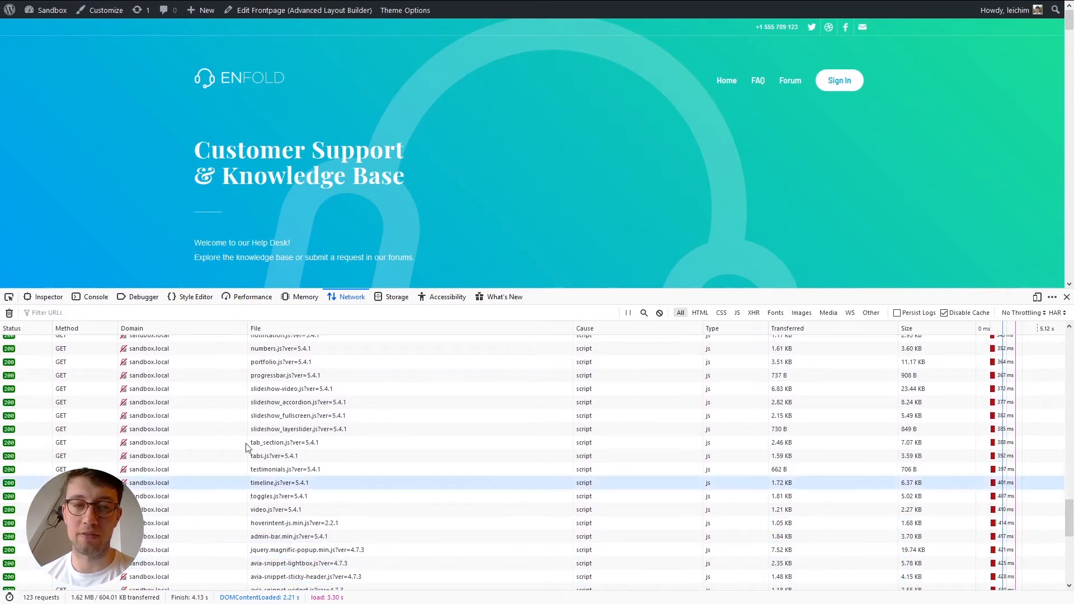
scroll(369, 414, down, 5)
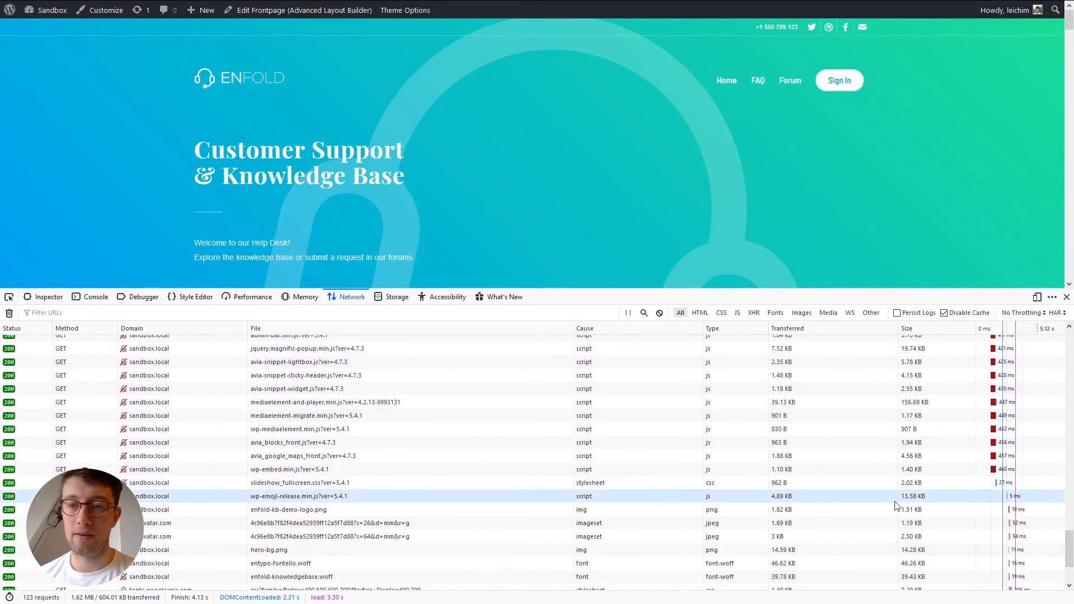
scroll(806, 426, up, 8)
scroll(778, 436, up, 10)
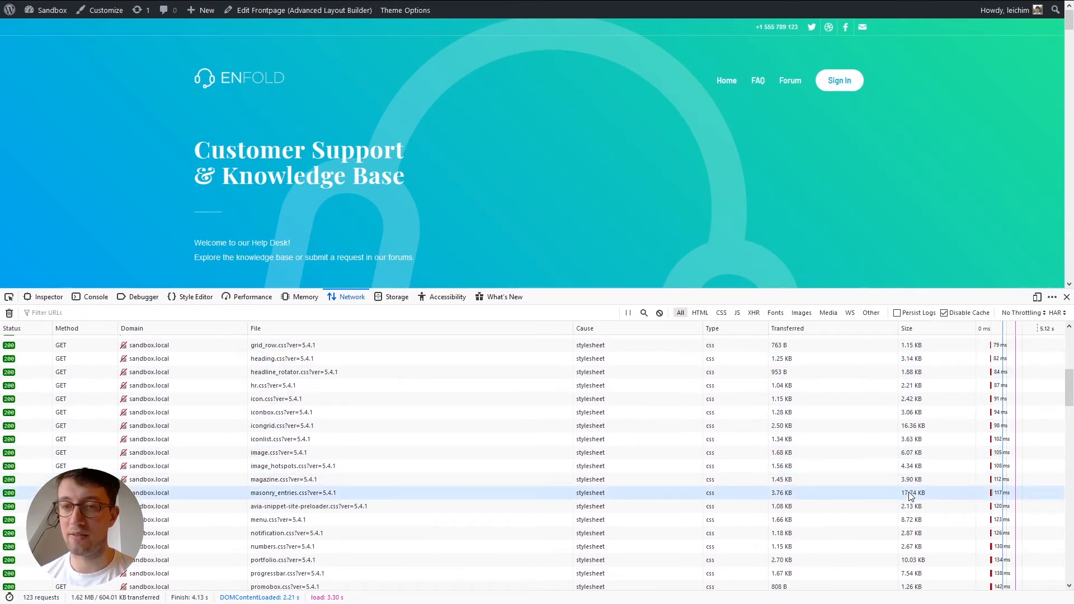
scroll(820, 499, down, 10)
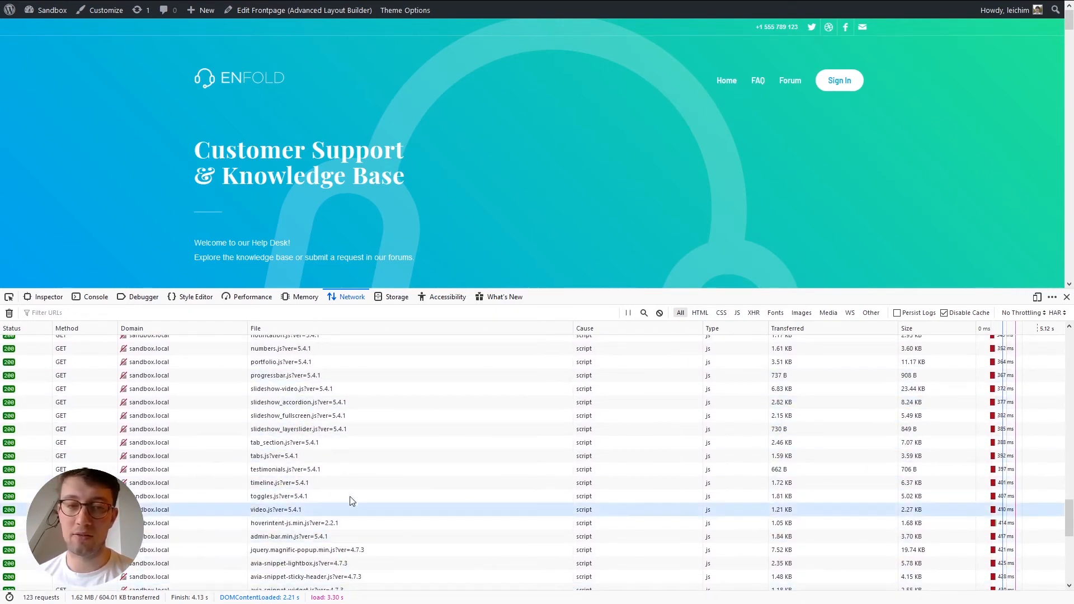
scroll(281, 433, down, 5)
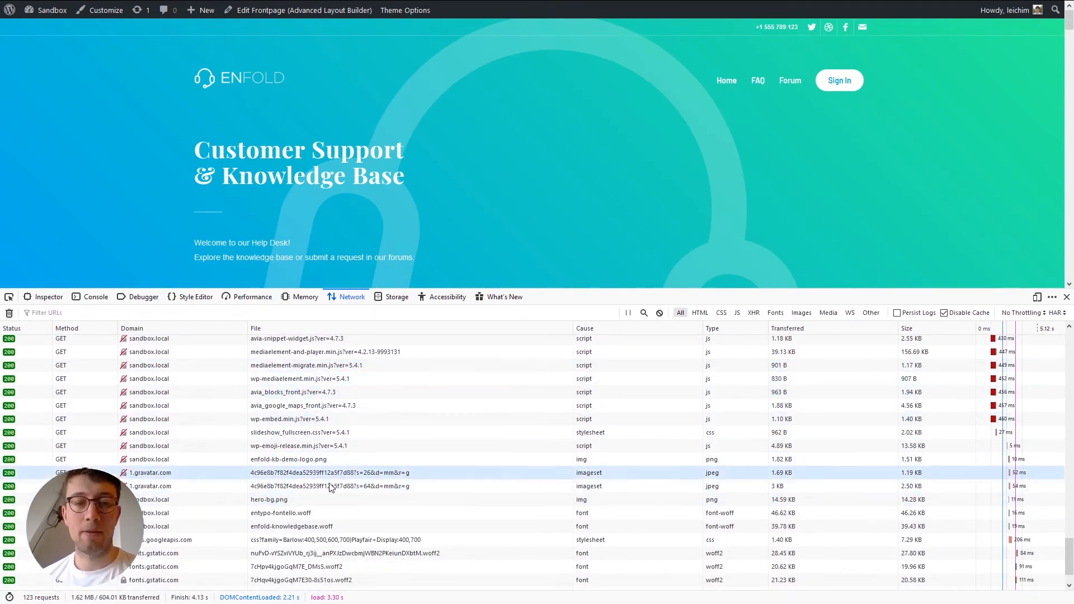
scroll(317, 405, down, 1)
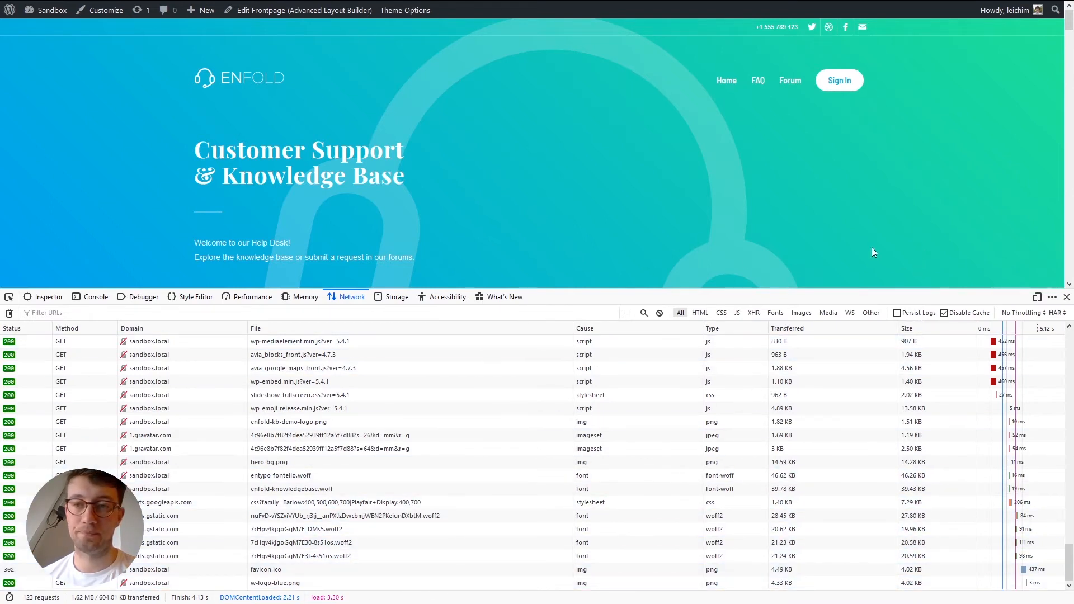
Go to the WordPress dashboard, close the developer tools and open the page for adding new plugins
click(46, 20)
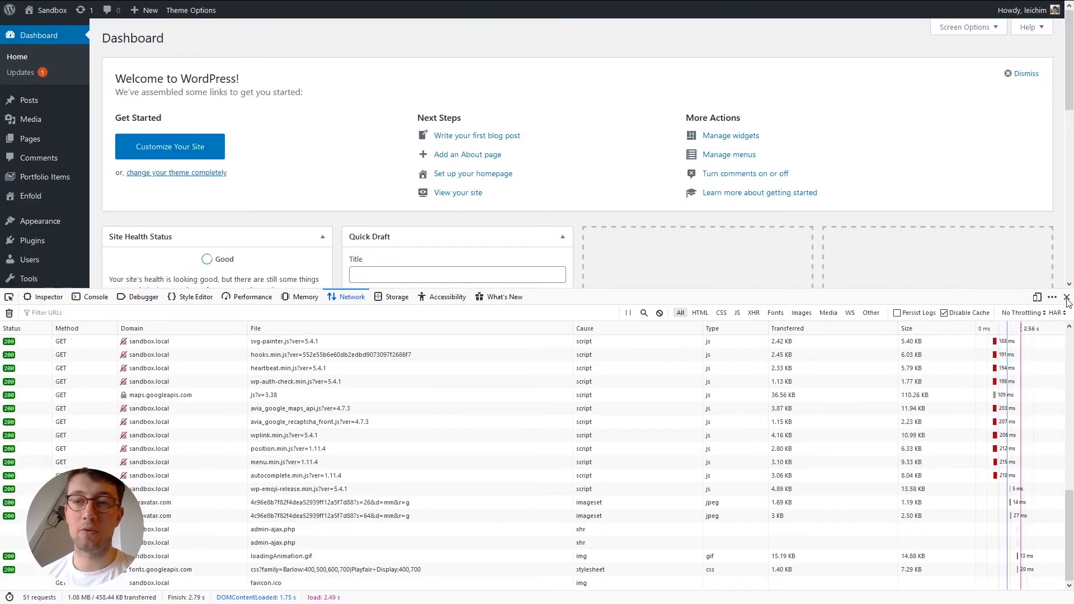
click(1066, 297)
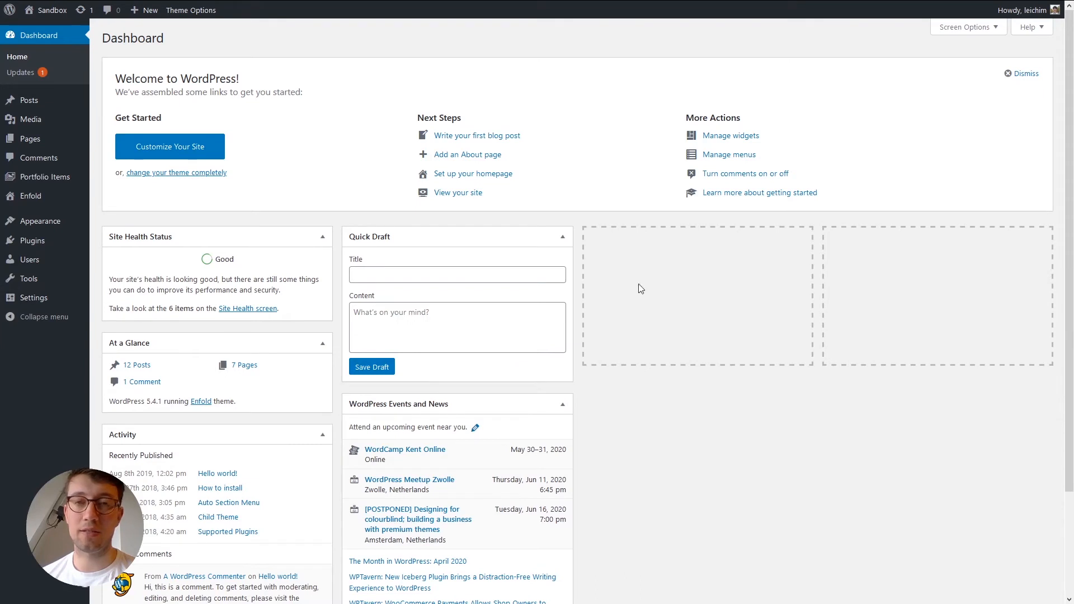
click(29, 246)
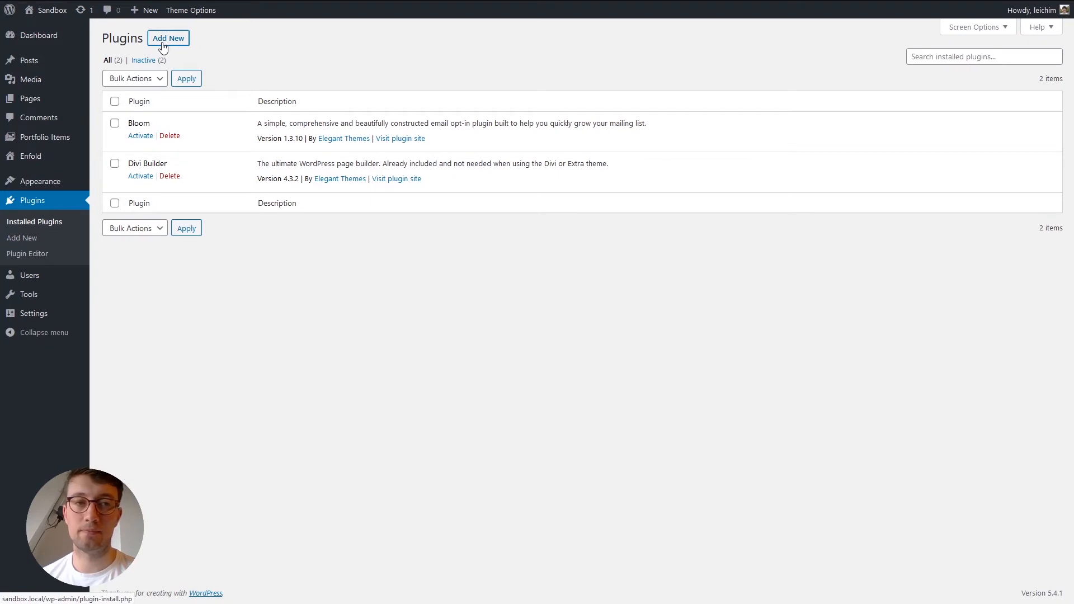
click(163, 44)
Find the Autoptimize plugin by searching for "autoptimize", and install and activate it
click(944, 73)
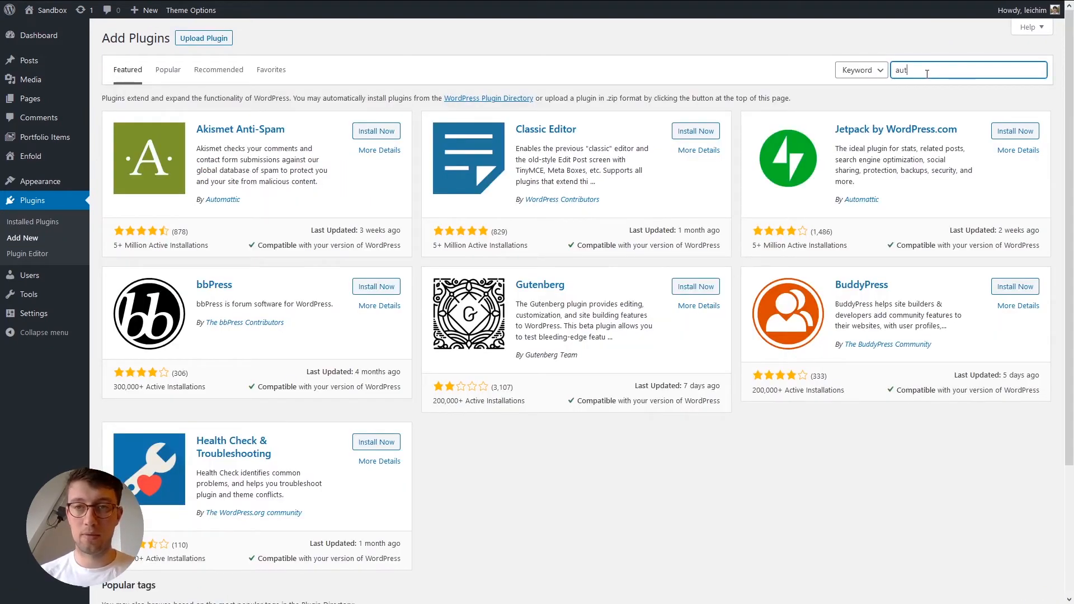
text(autoptimiz)
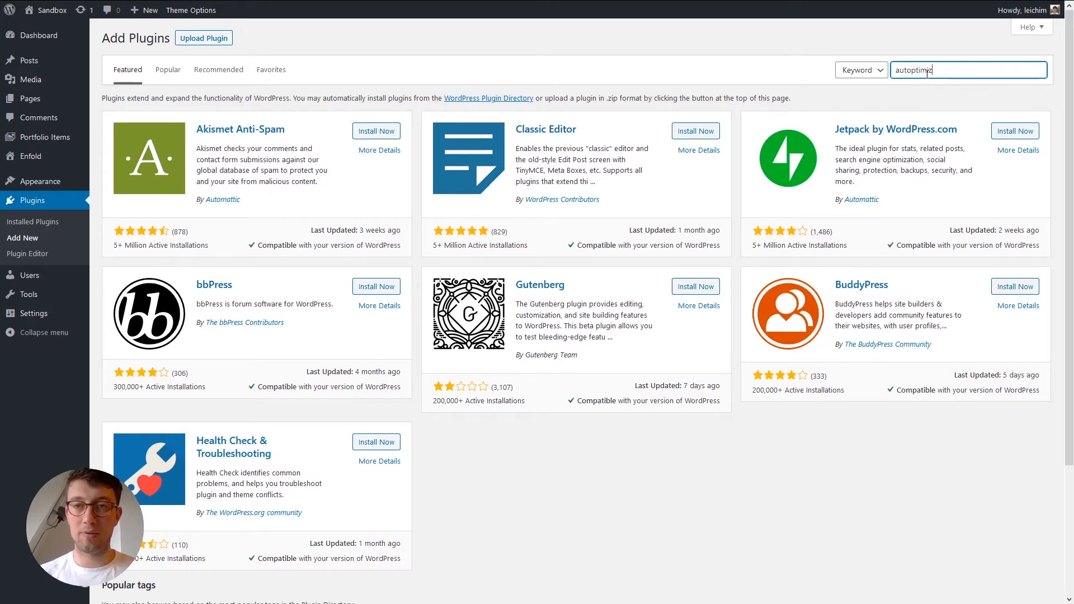
text(e)
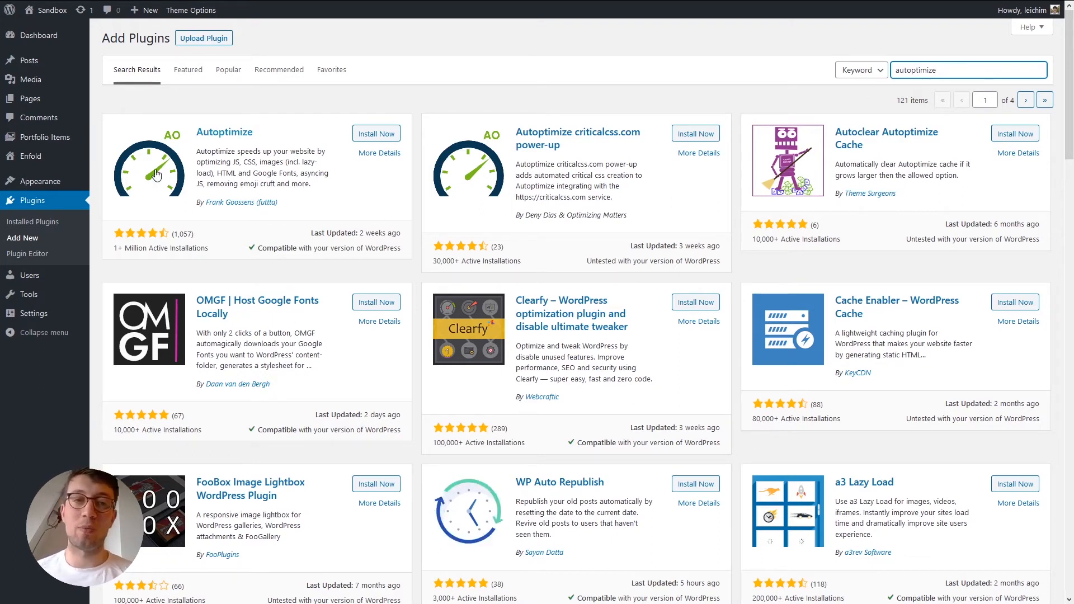
click(373, 135)
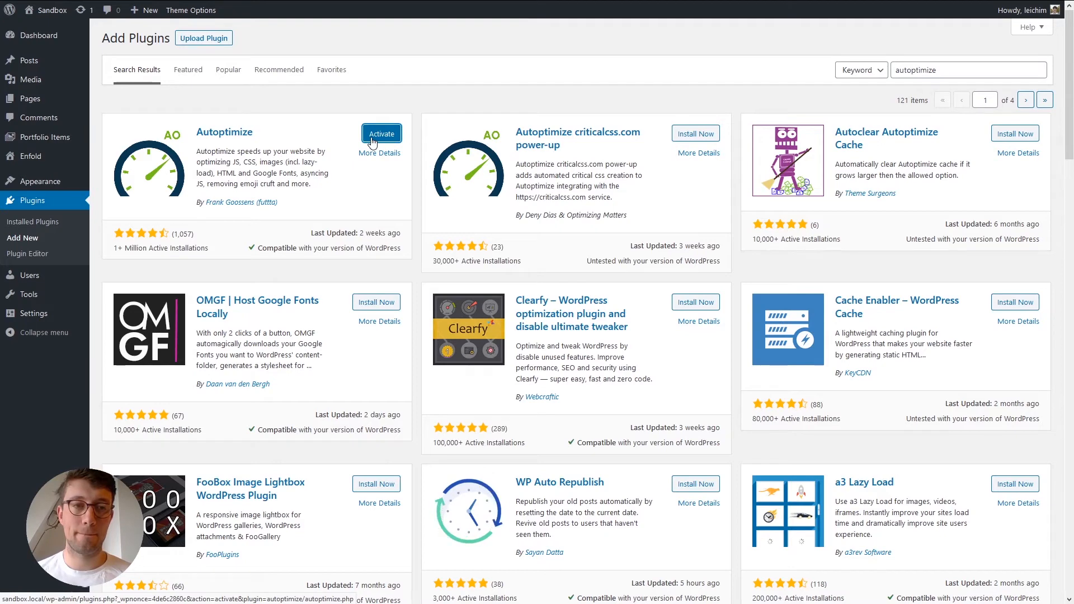
click(372, 140)
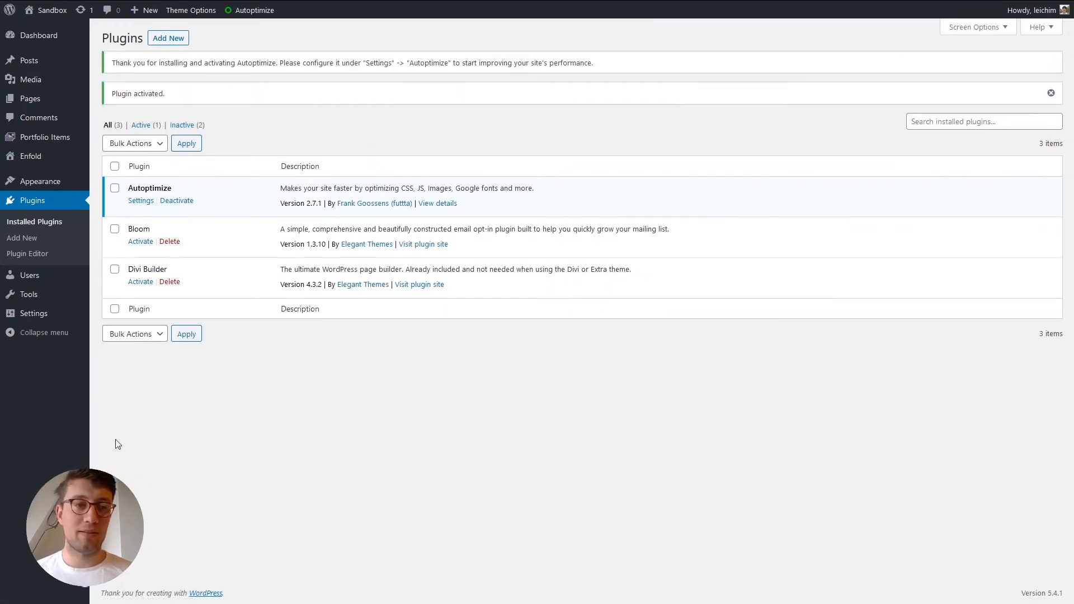
Enable JavaScript, CSS and HTML code optimization in the Autoptimize settings
mouse_move(43, 319)
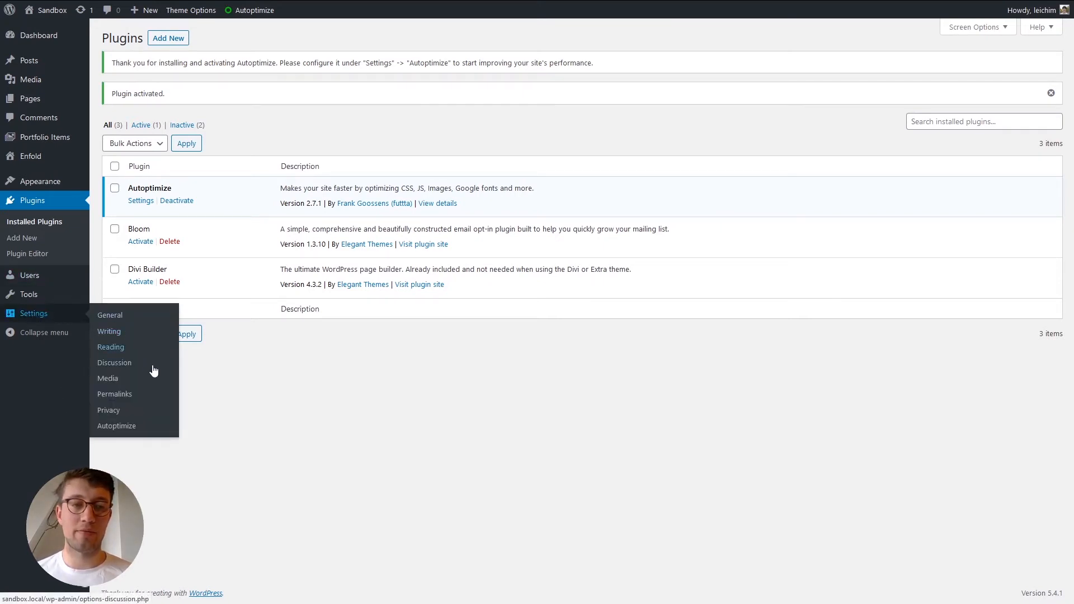
click(113, 433)
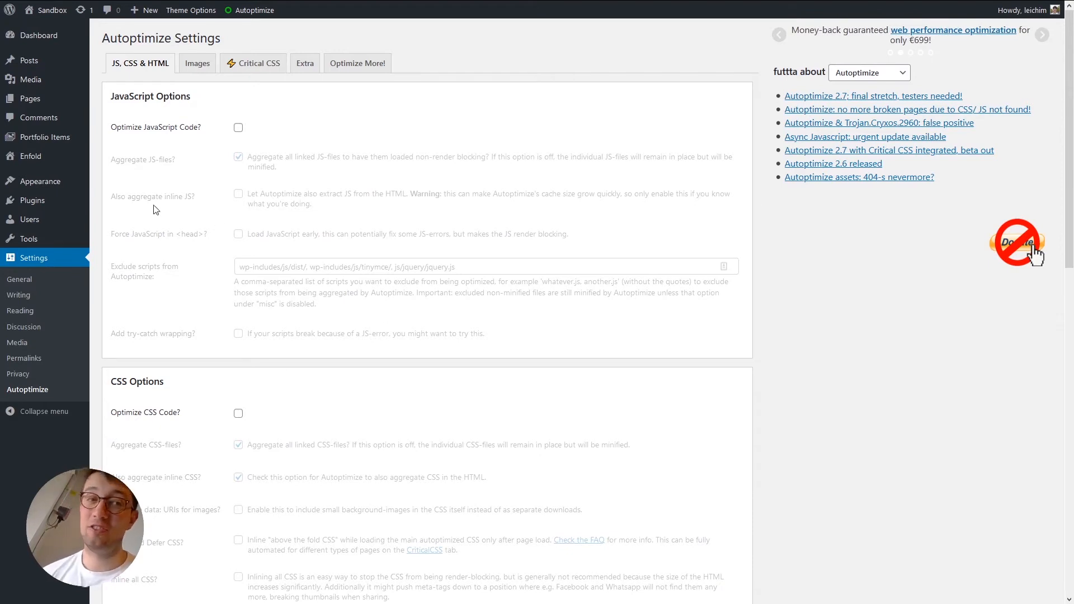
click(239, 128)
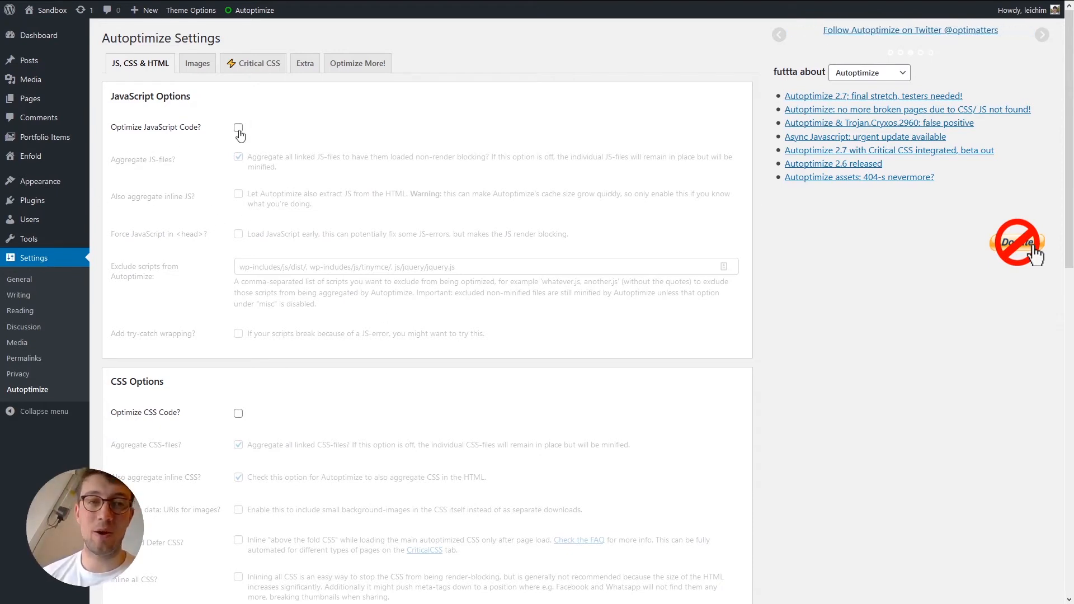
scroll(364, 358, down, 1)
click(238, 356)
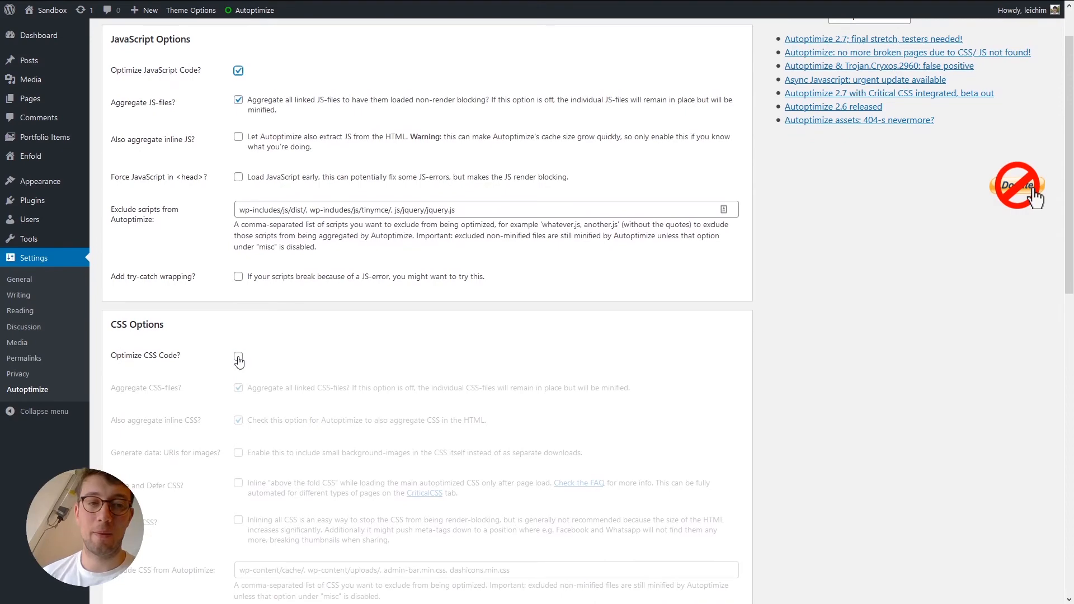
scroll(365, 341, down, 4)
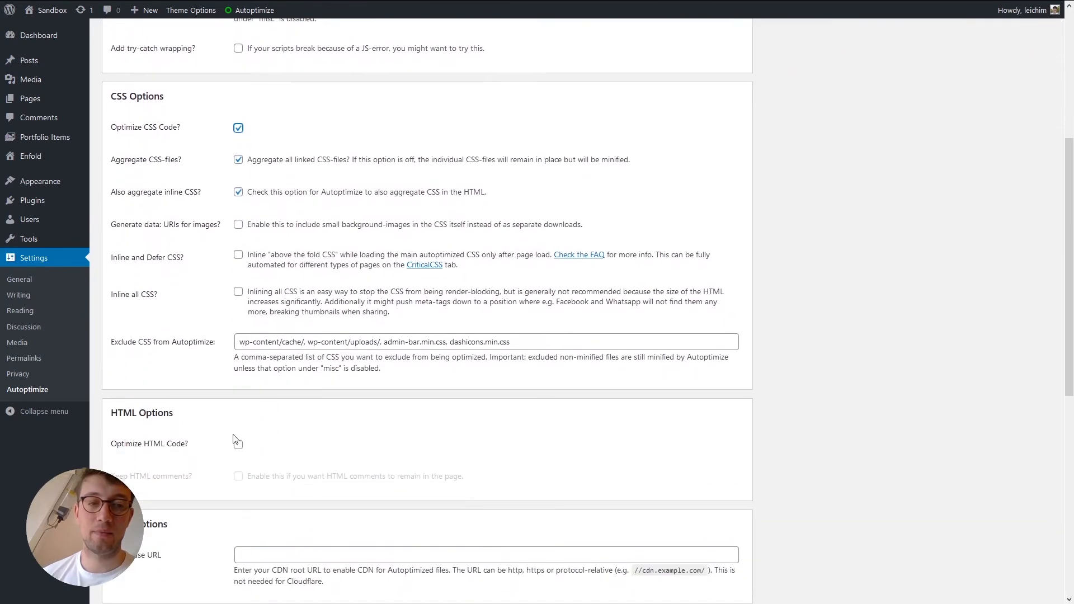
click(239, 445)
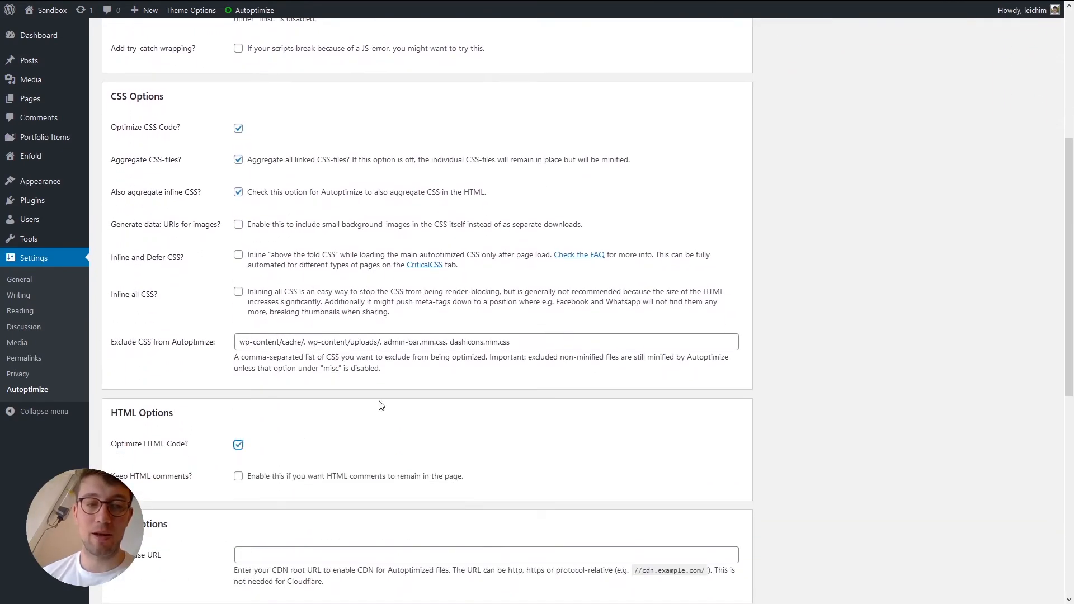
Save the Autoptimize settings and empty its cache
scroll(376, 336, down, 4)
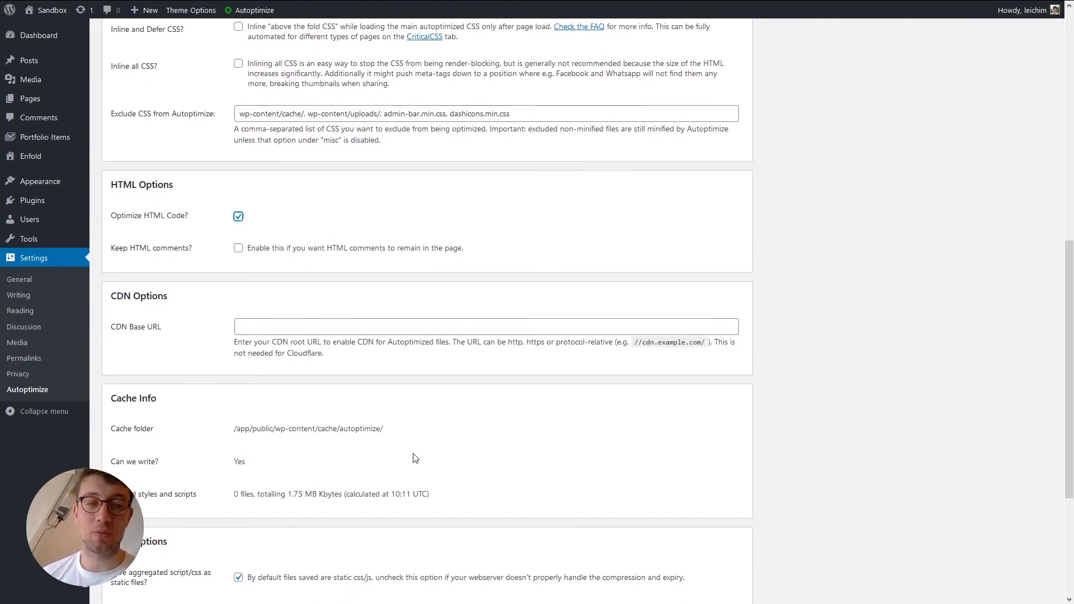
scroll(380, 383, down, 4)
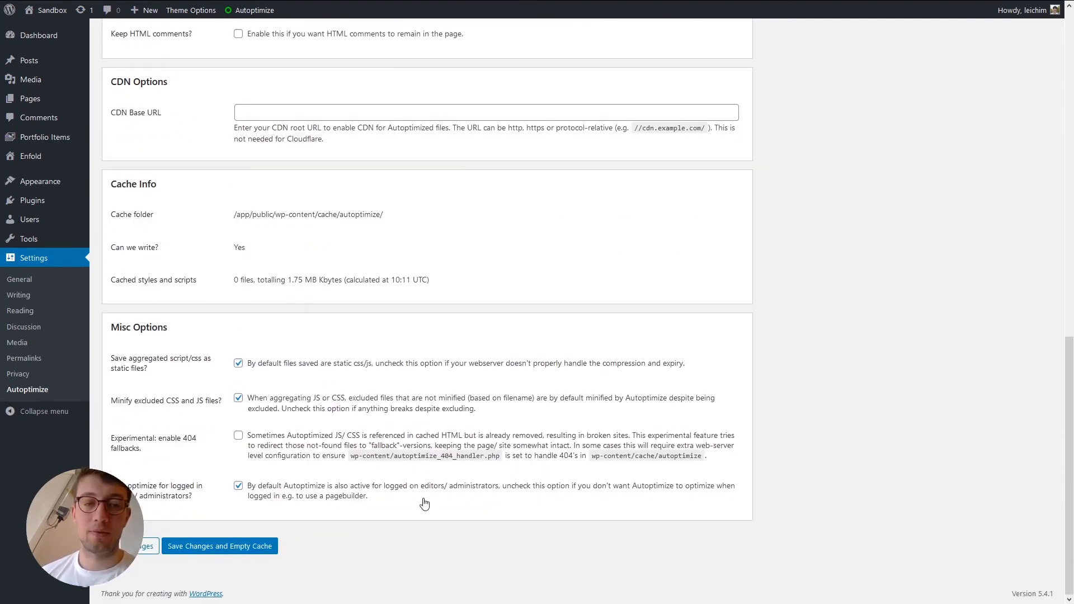
click(229, 551)
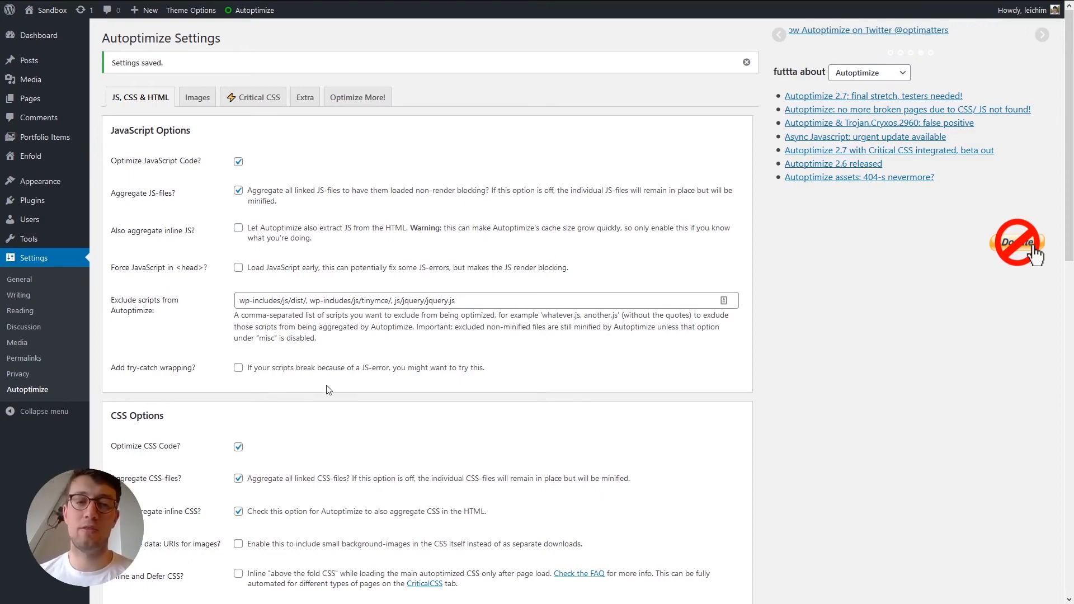
Review the JavaScript, CSS, cache and miscellaneous options on the Autoptimize settings page
scroll(369, 412, down, 15)
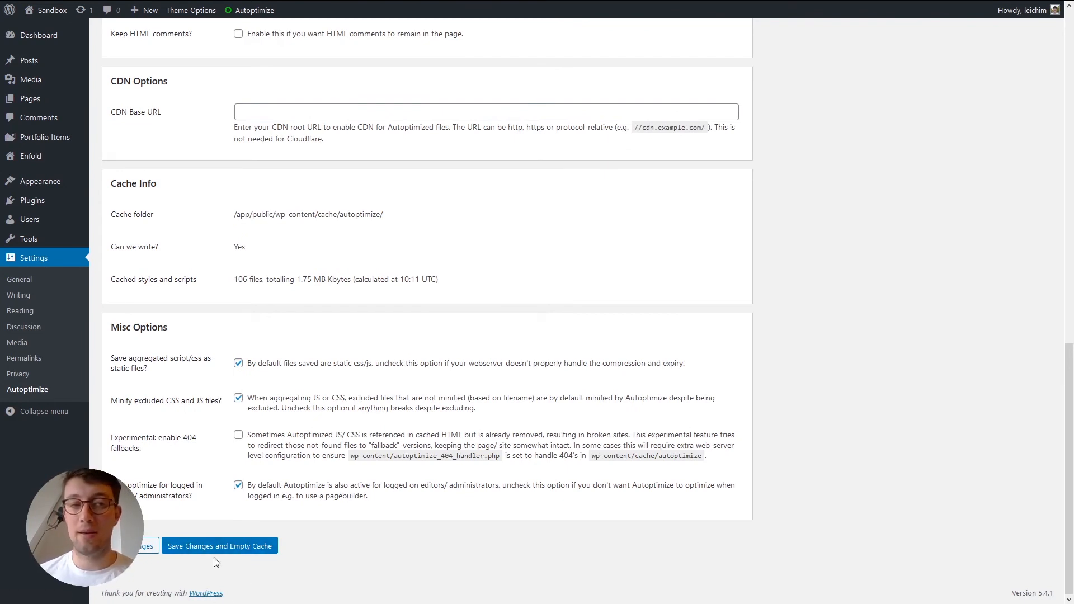
scroll(447, 426, up, 3)
scroll(447, 427, up, 10)
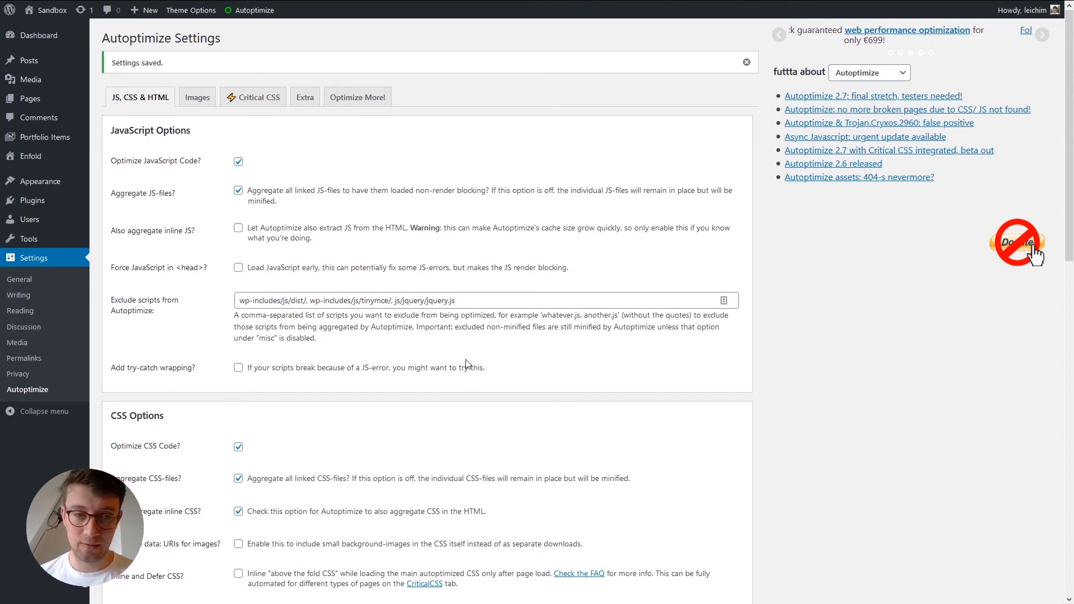
scroll(466, 364, down, 2)
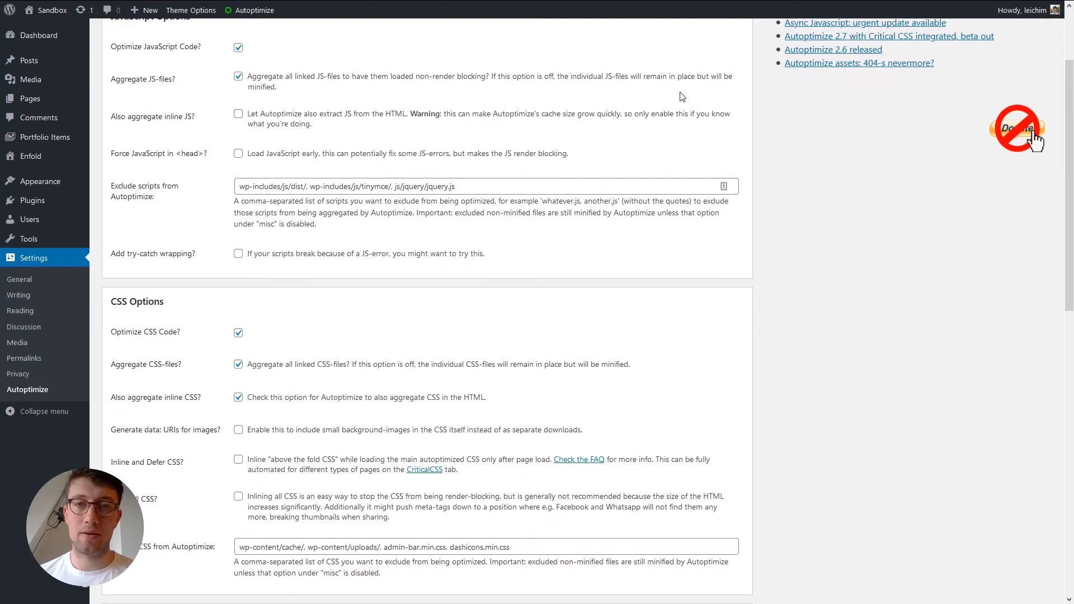
scroll(683, 97, up, 2)
scroll(117, 148, down, 1)
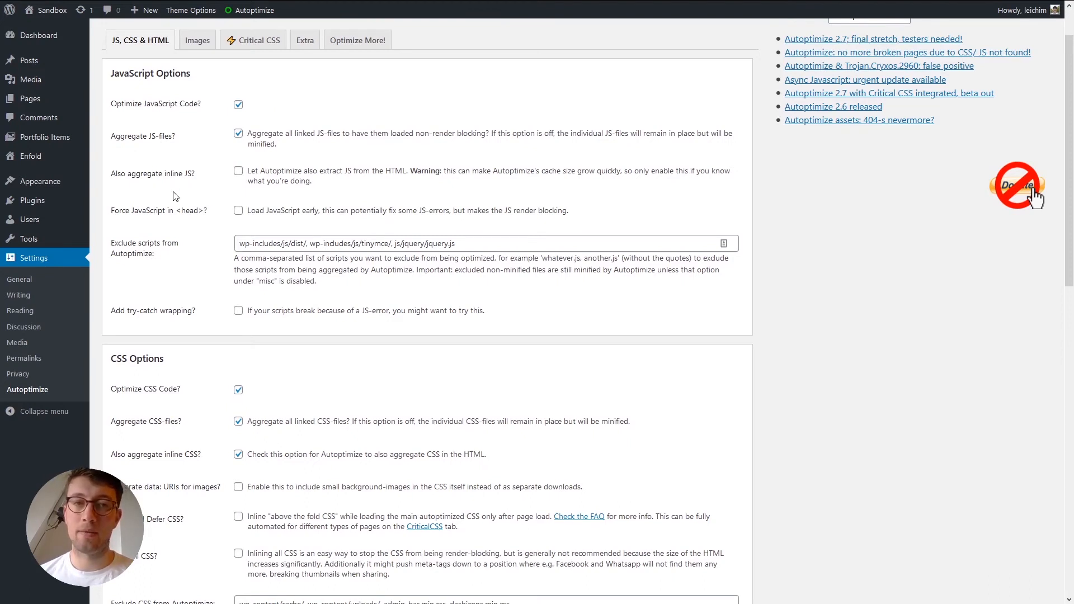
Look over the script and CSS exclusion lists and the aggregation options in the Autoptimize settings
scroll(197, 190, down, 1)
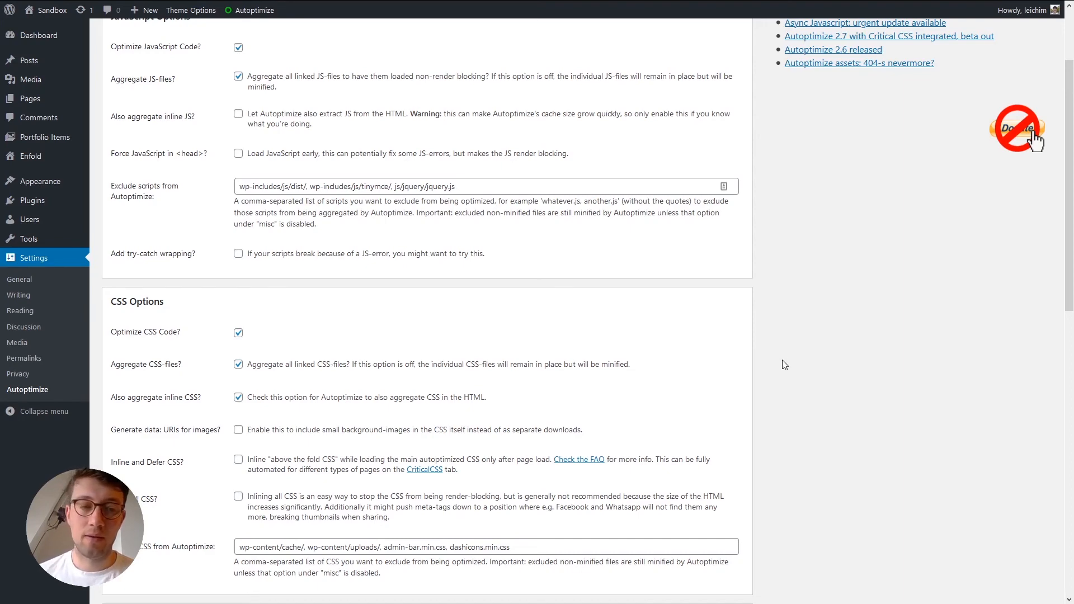
scroll(784, 365, down, 1)
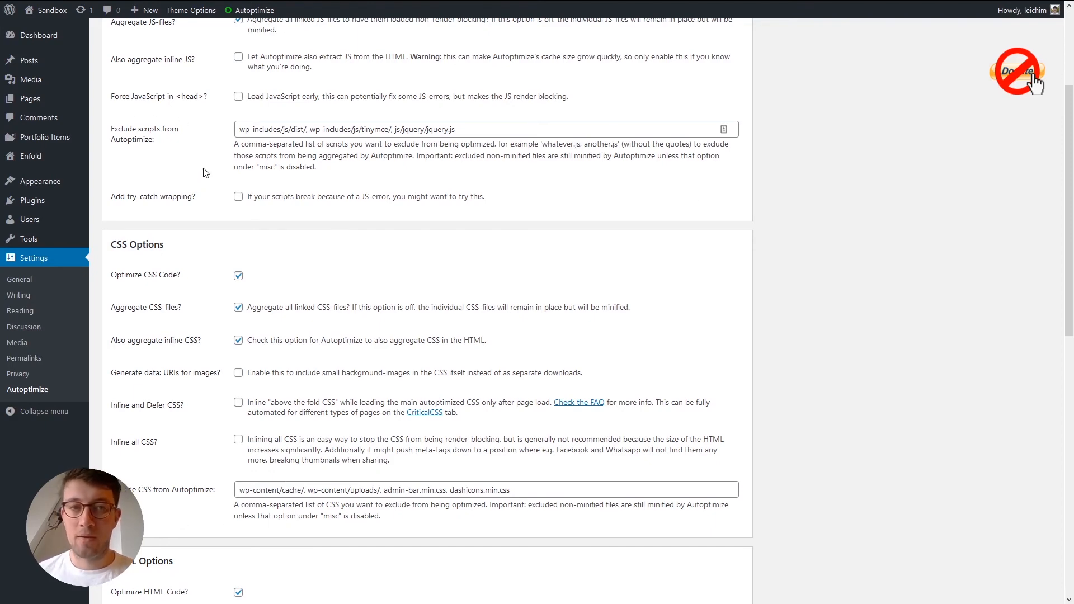
scroll(212, 170, down, 5)
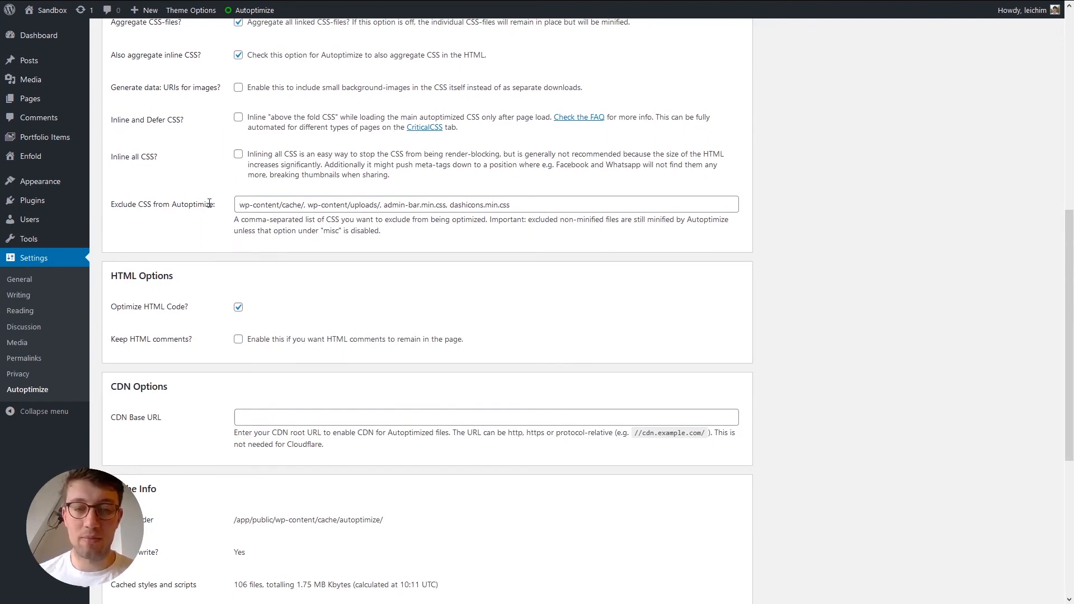
scroll(191, 266, up, 8)
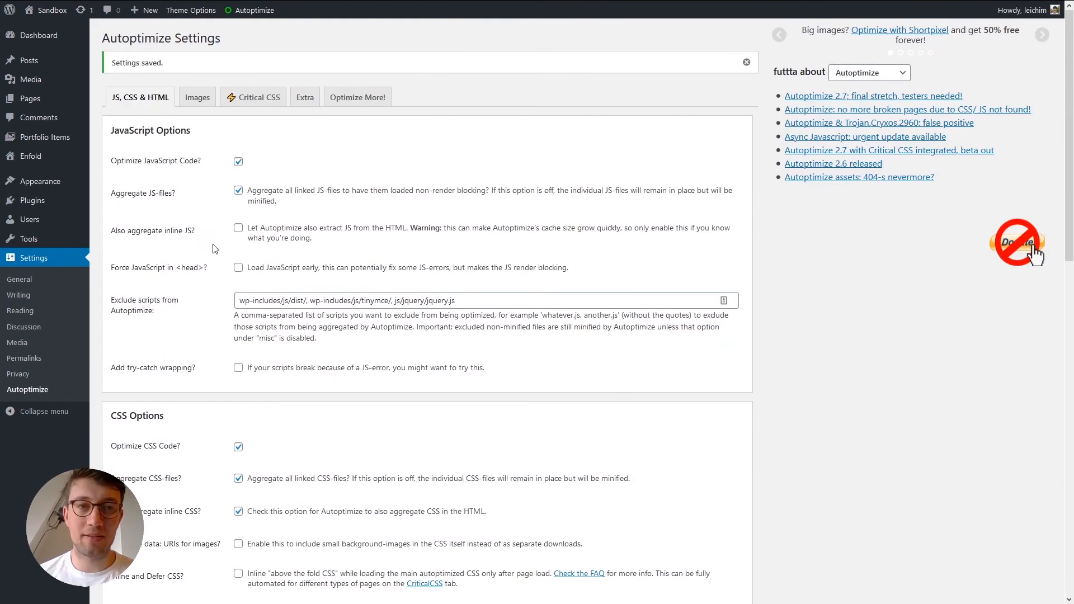
Visit the Sandbox site's front page and reload it with the browser's network monitor open to record its requests
mouse_move(44, 18)
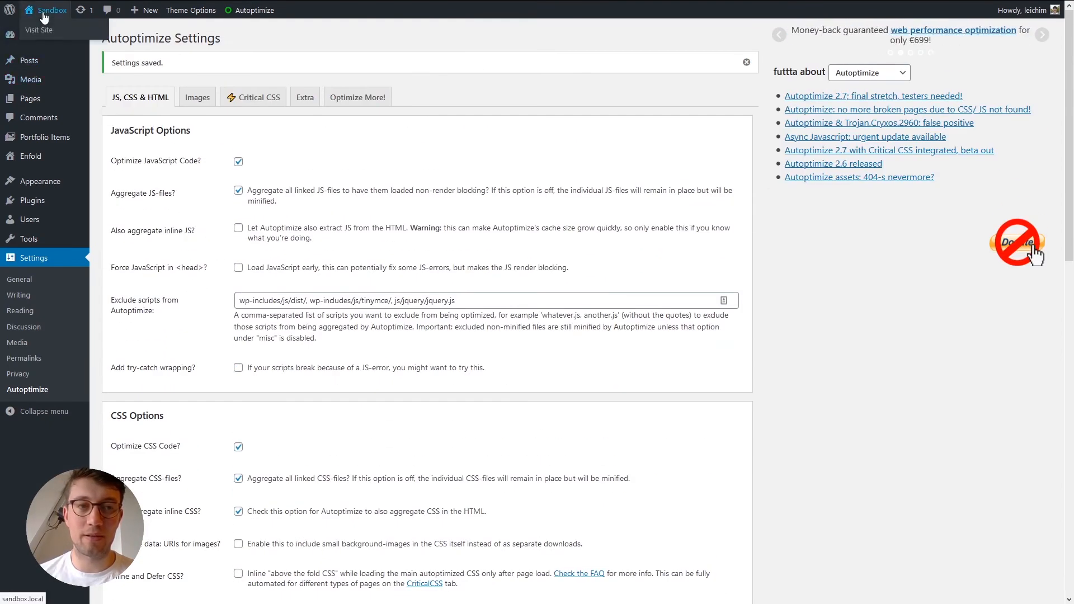
click(44, 18)
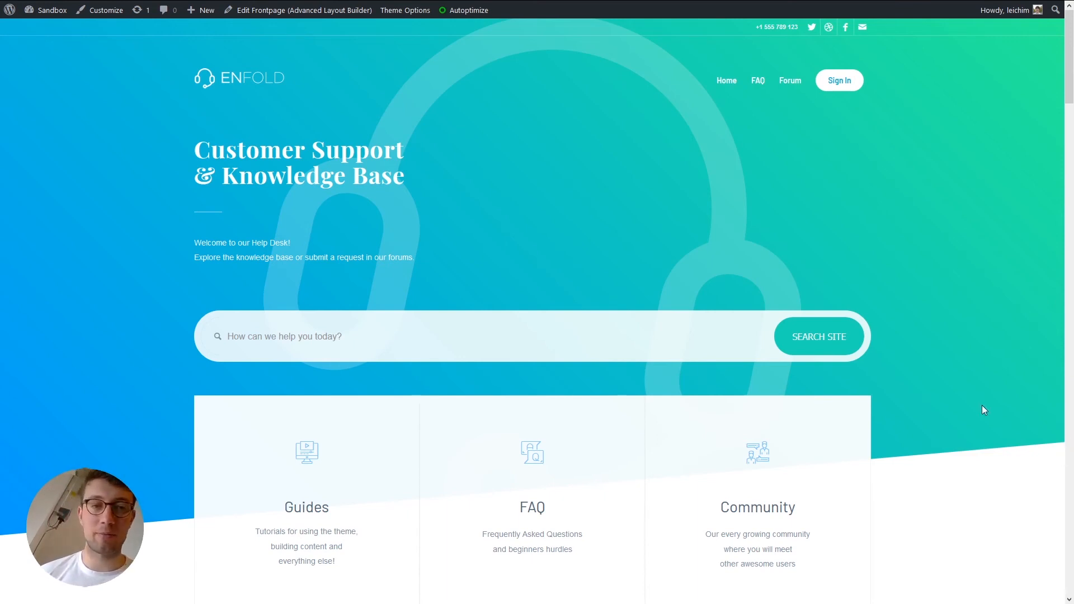
key(ctrl+shift+e)
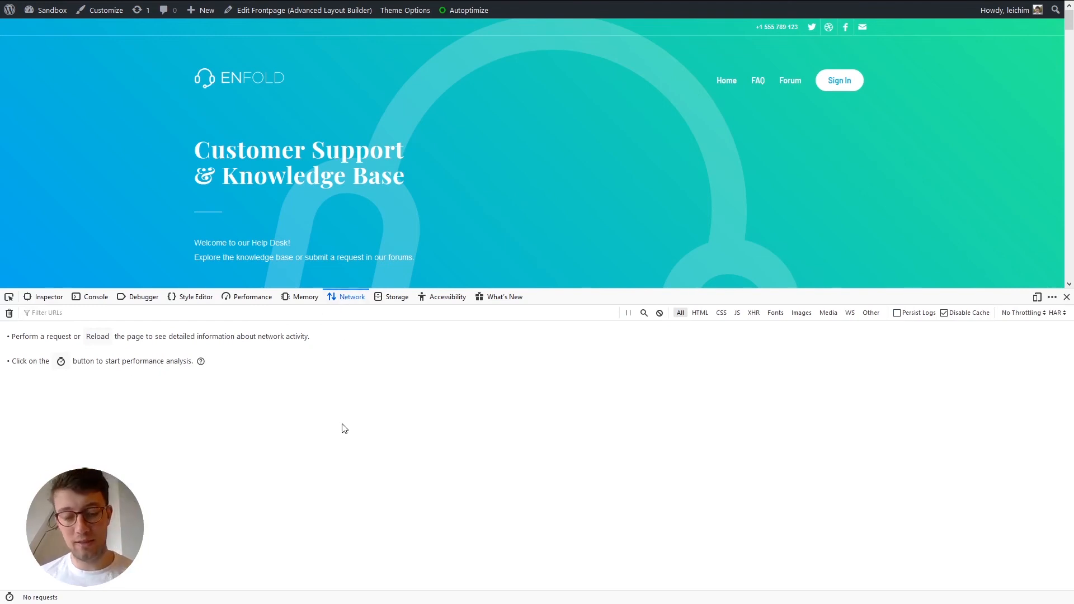
key(F5)
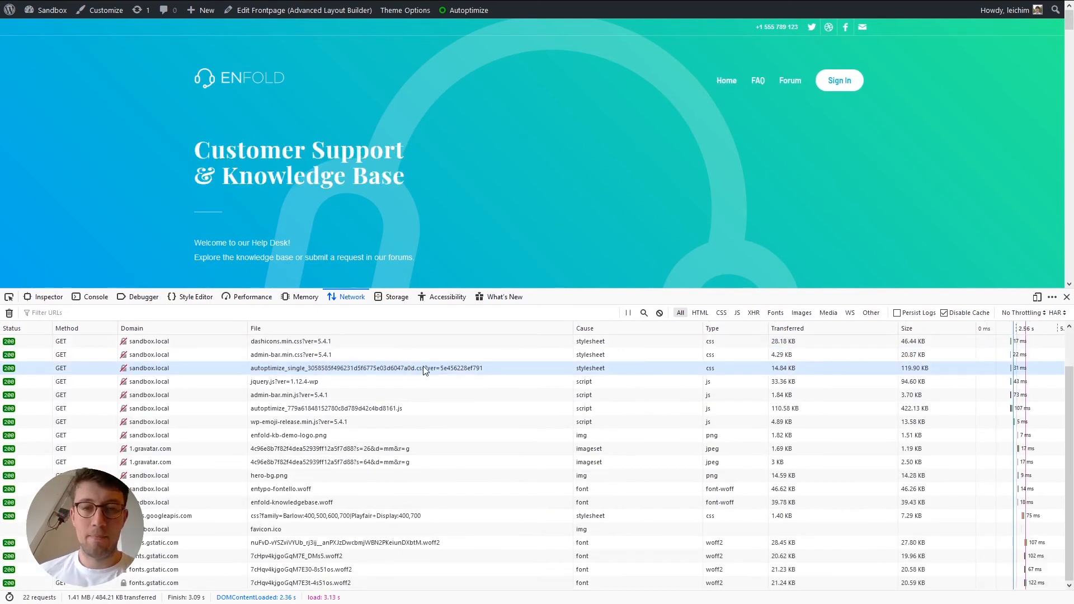
Examine the front page's recorded network requests, checking the aggregated Autoptimize CSS and JavaScript files and the remaining separate files
scroll(426, 437, up, 2)
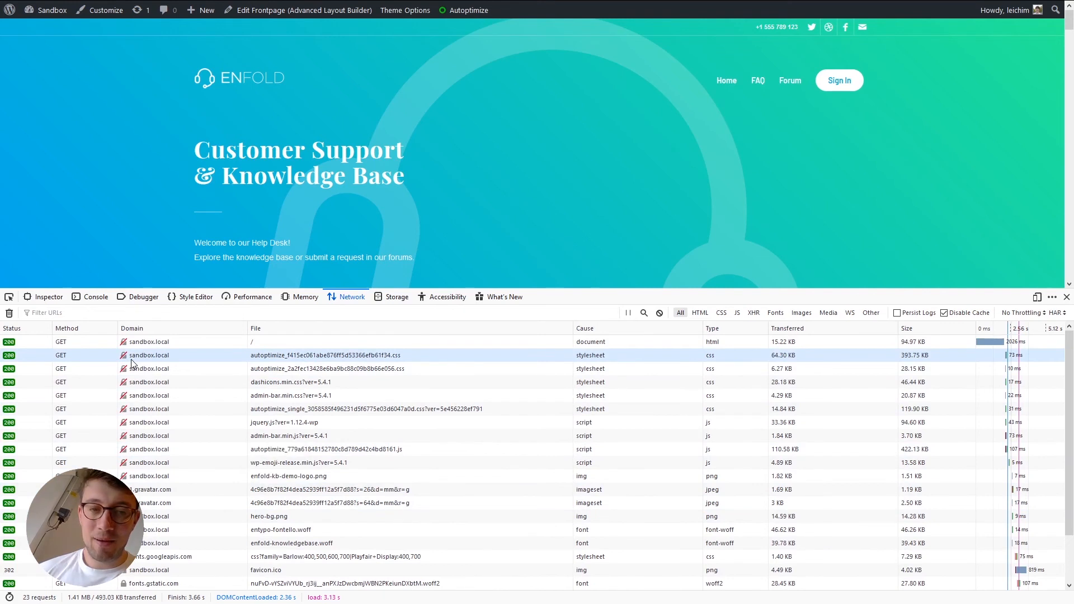
scroll(515, 532, down, 2)
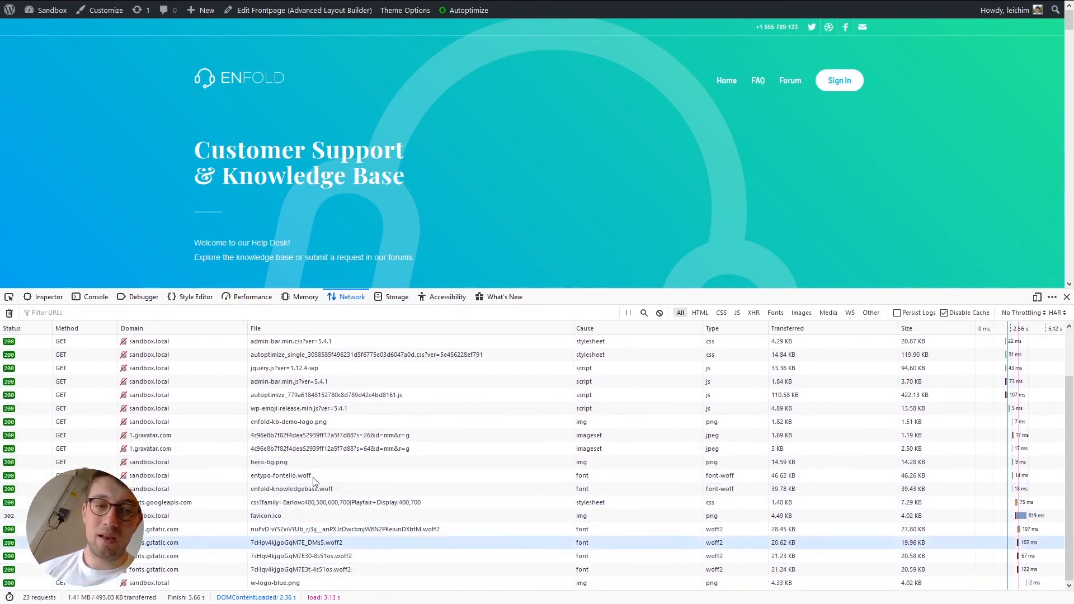
scroll(406, 420, up, 2)
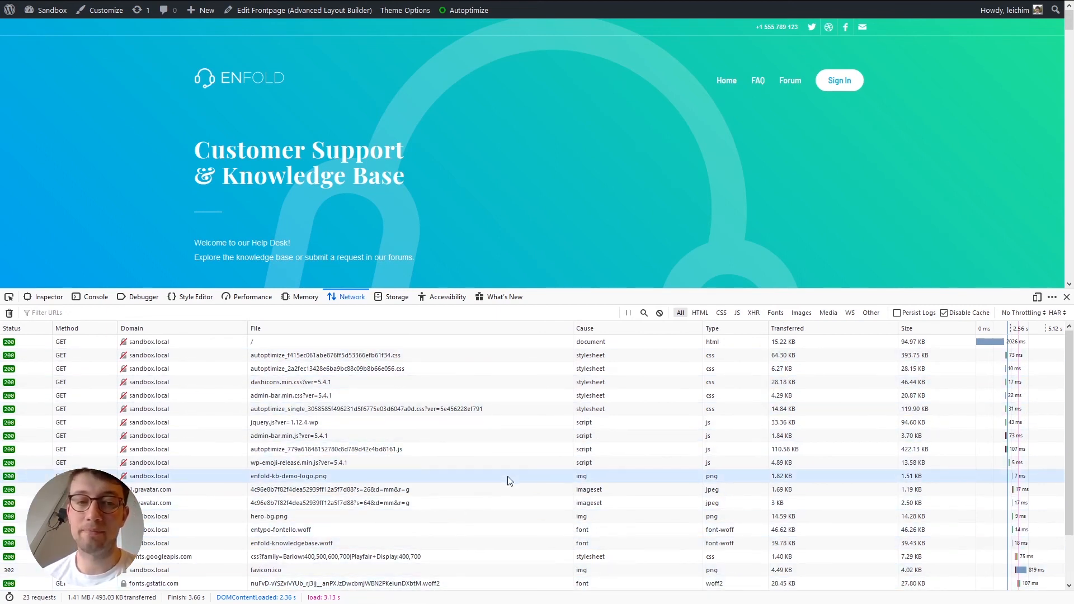
mouse_move(508, 479)
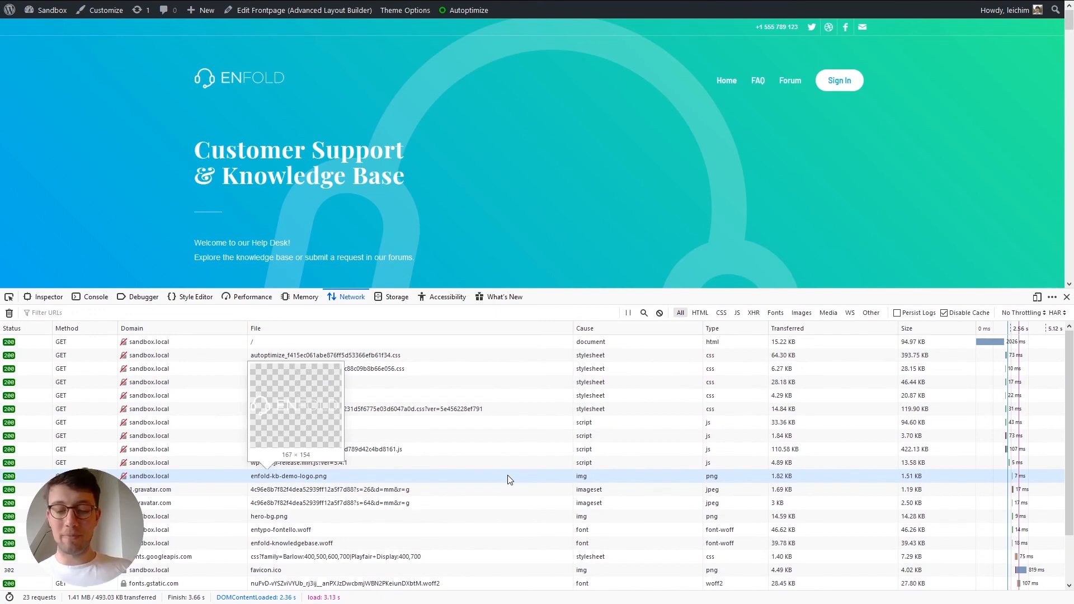